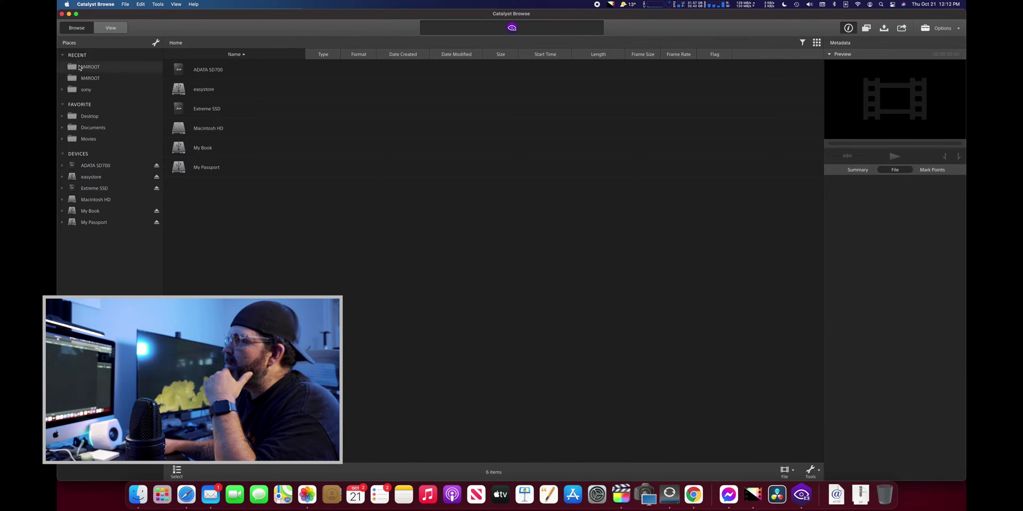
Step: Show the Desktop folder's 22 items, including subfolders and AVC clips, in Catalyst Browse
click(97, 120)
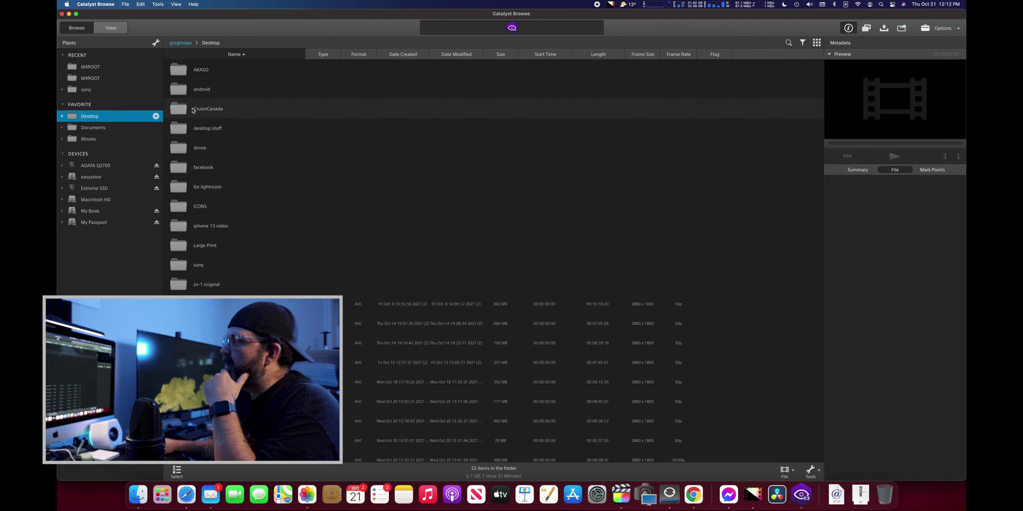
Step: Browse into zv-1 original > PRIVATE > M4ROOT to list the 61 XAVC S camera clips
scroll(212, 183, down, 1)
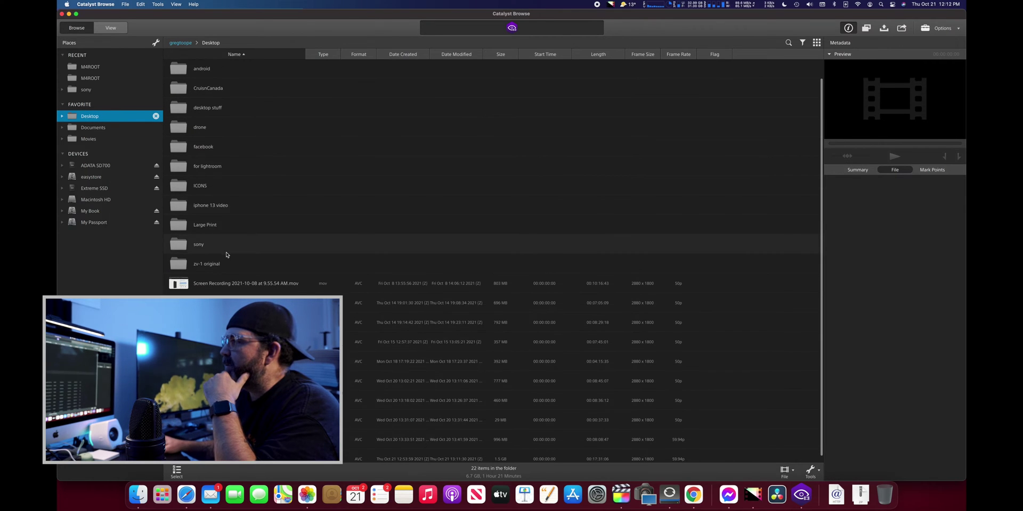
double_click(209, 265)
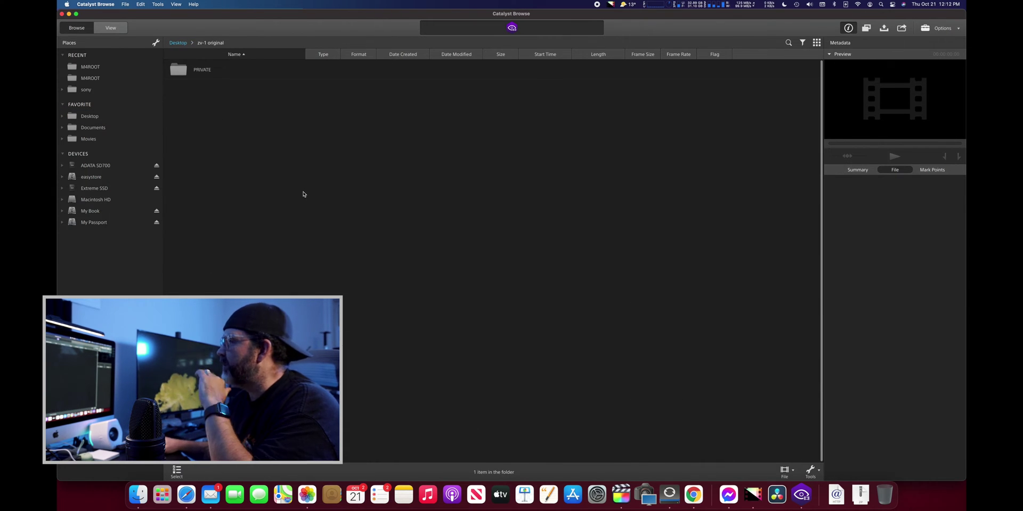
double_click(201, 71)
double_click(203, 89)
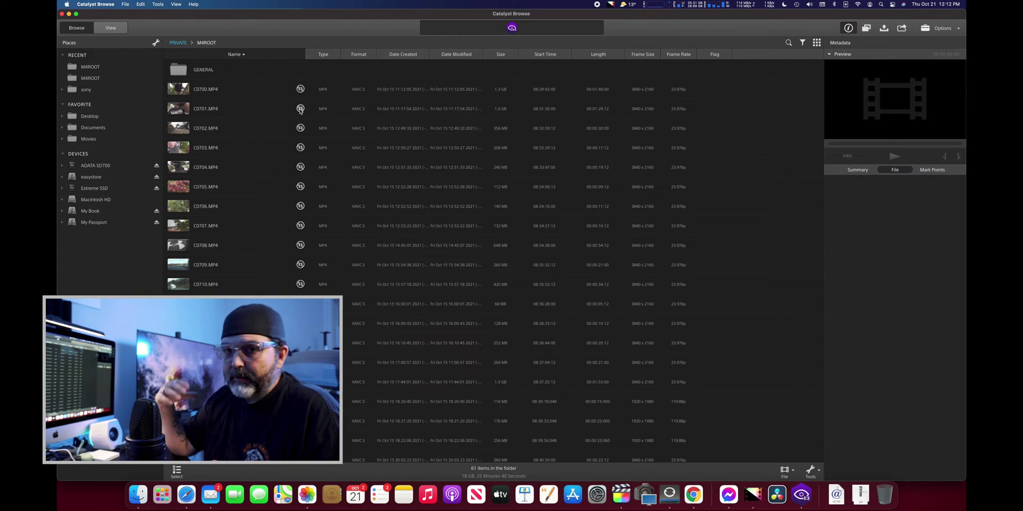
scroll(314, 176, down, 5)
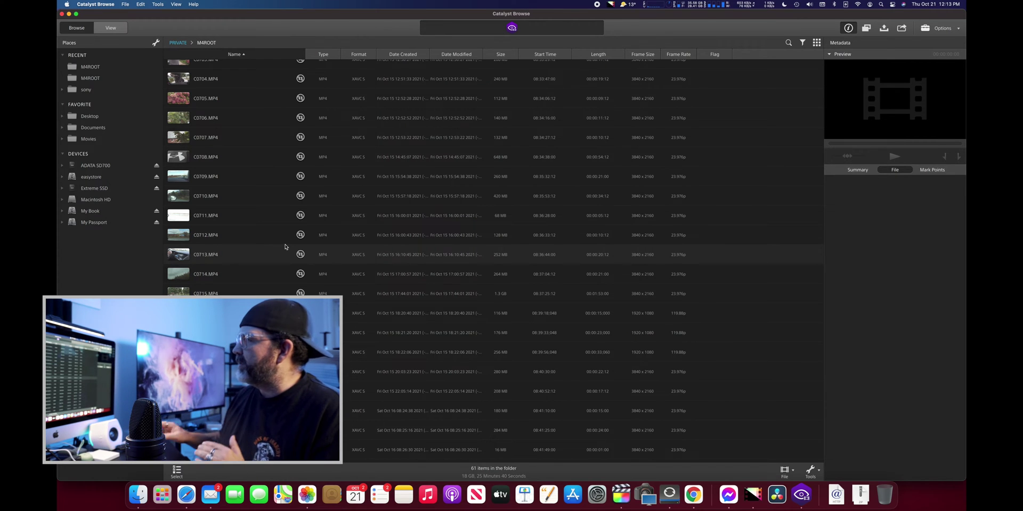
Step: Preview clips C0709, C0730 and C0729, then pick C0731.MP4 and open it for stabilizing
click(236, 176)
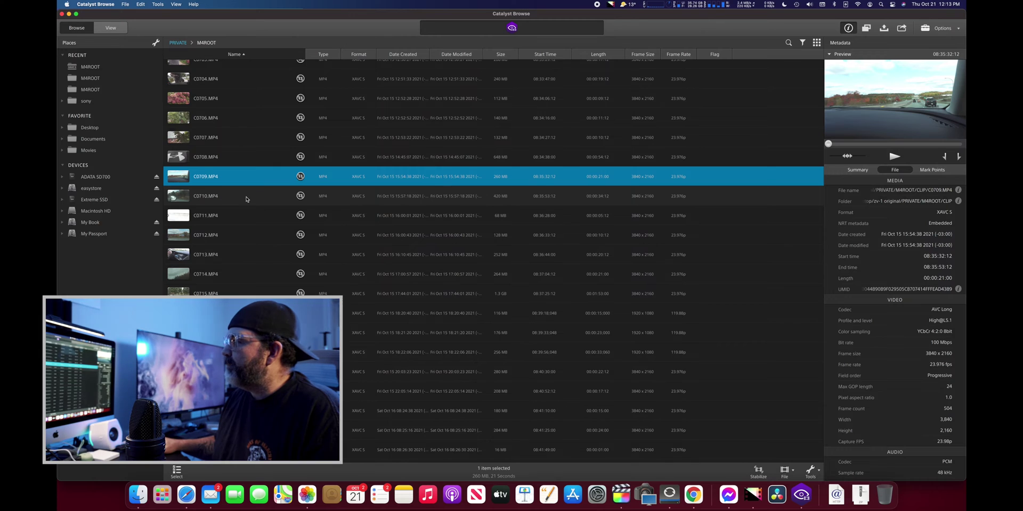
scroll(245, 199, down, 5)
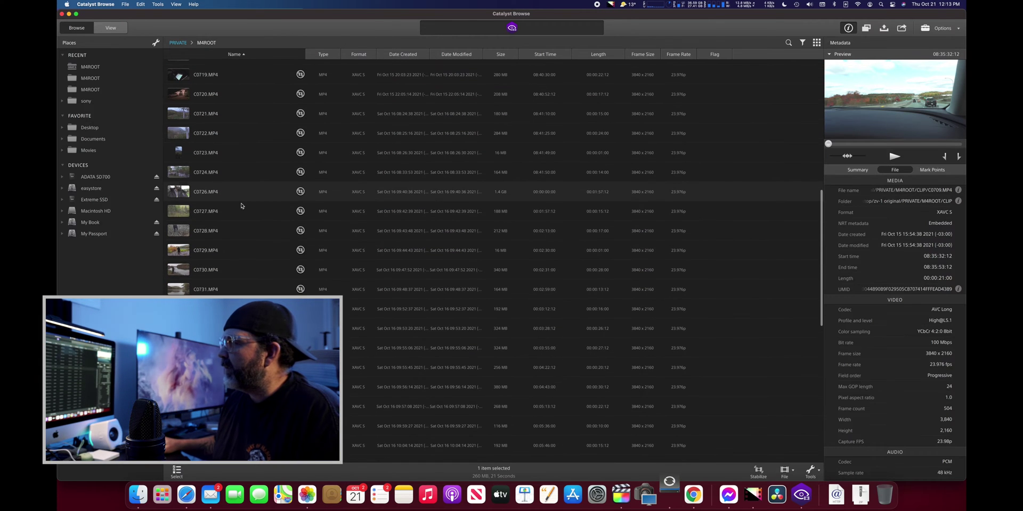
click(224, 271)
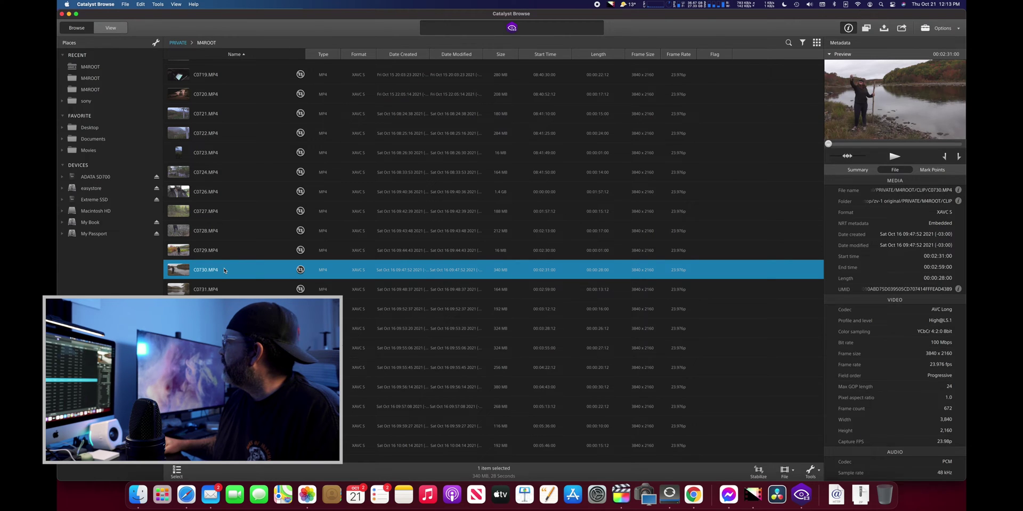
click(232, 250)
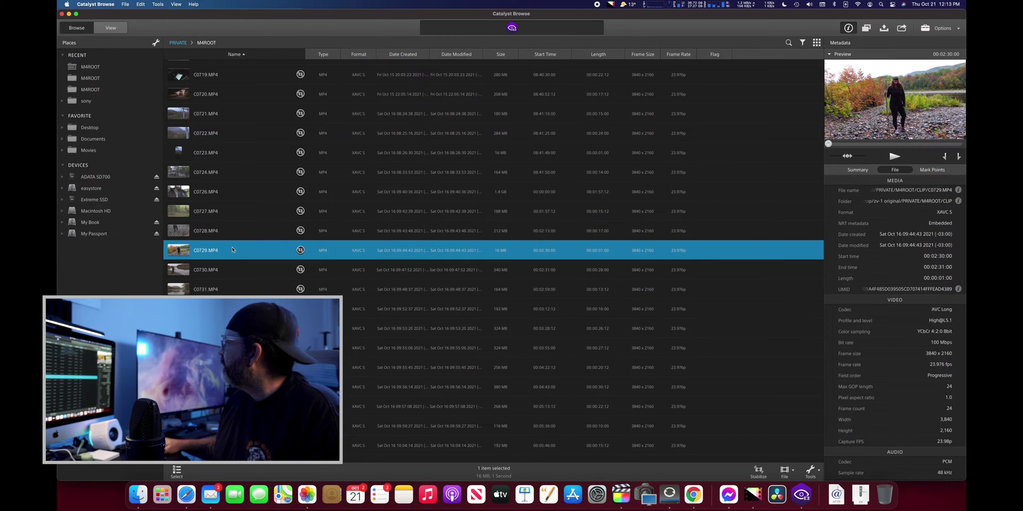
click(233, 289)
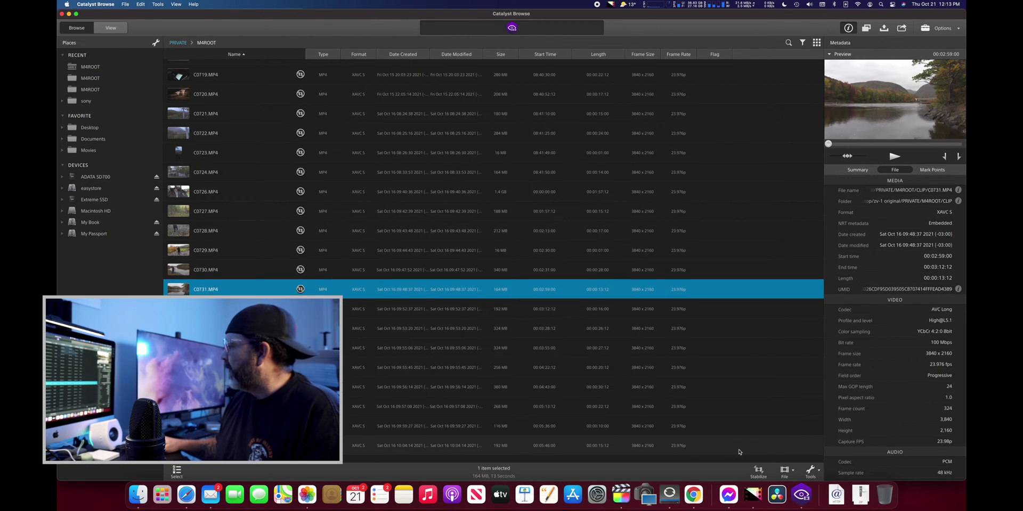
click(759, 471)
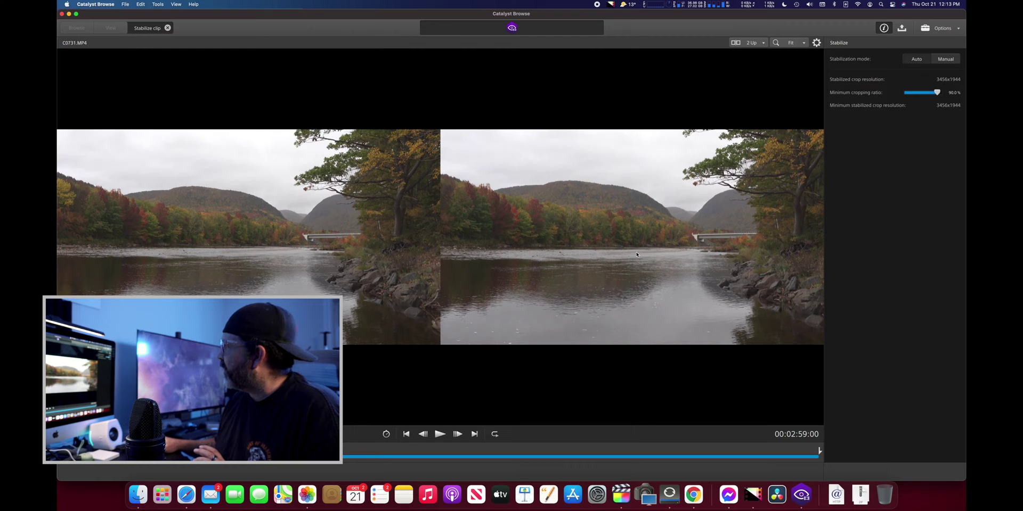
Step: Play C0731's original footage in the Before view, then rewind to the clip start
click(751, 43)
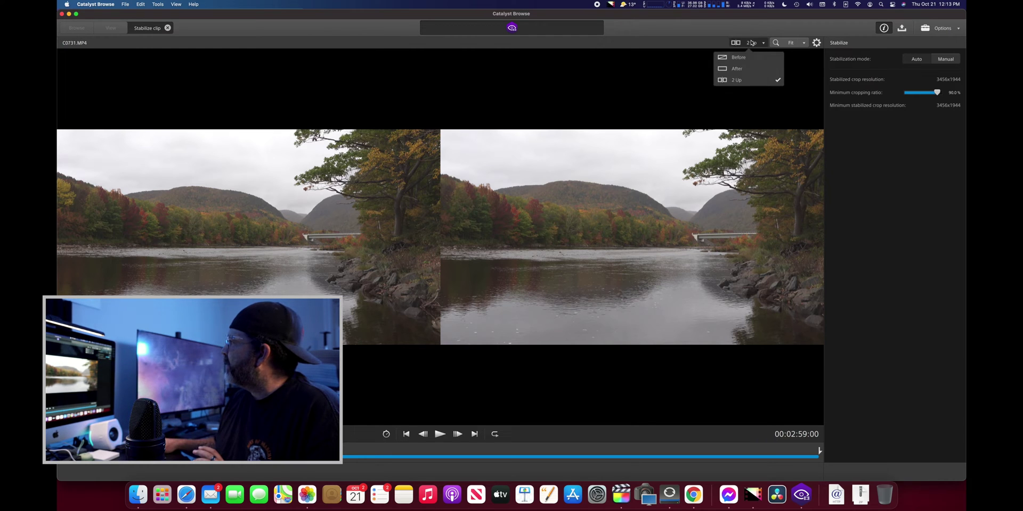
click(738, 57)
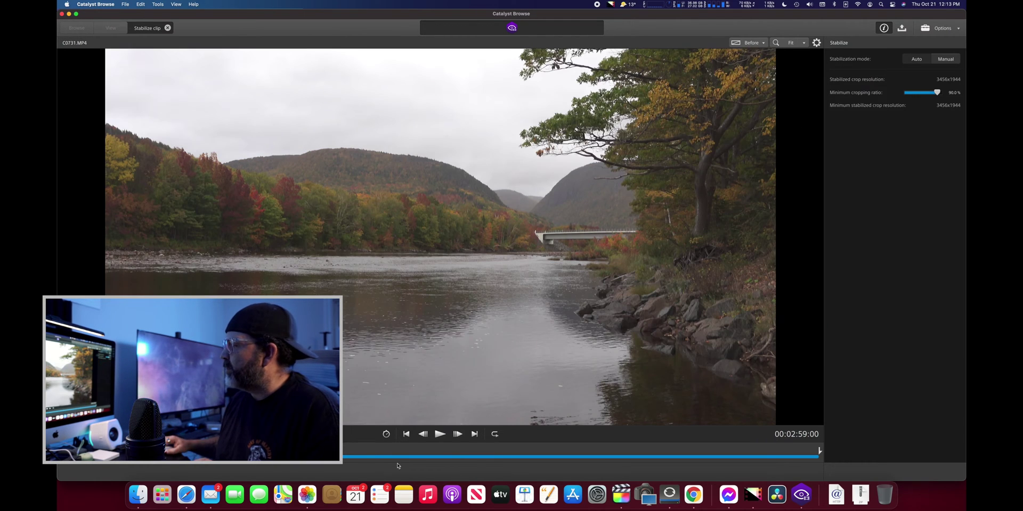
click(439, 434)
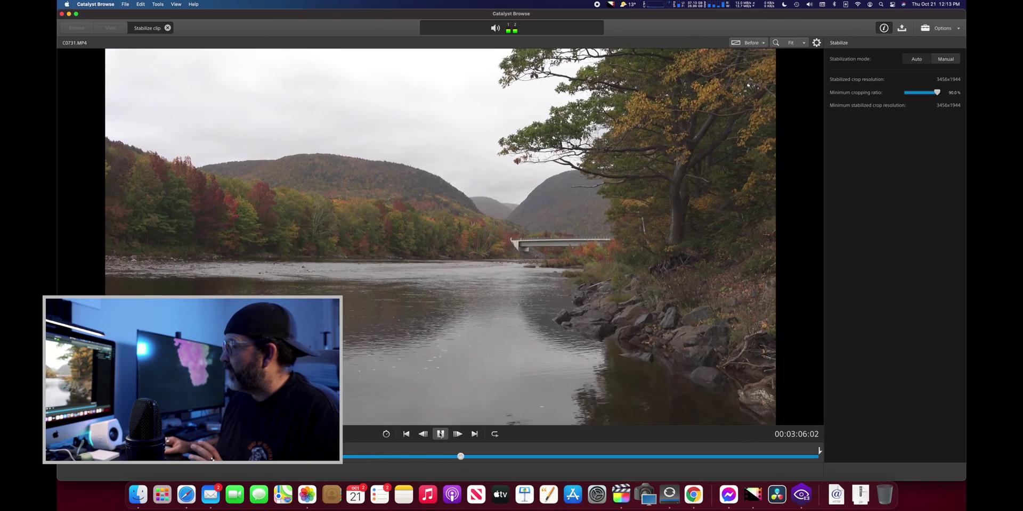
click(440, 434)
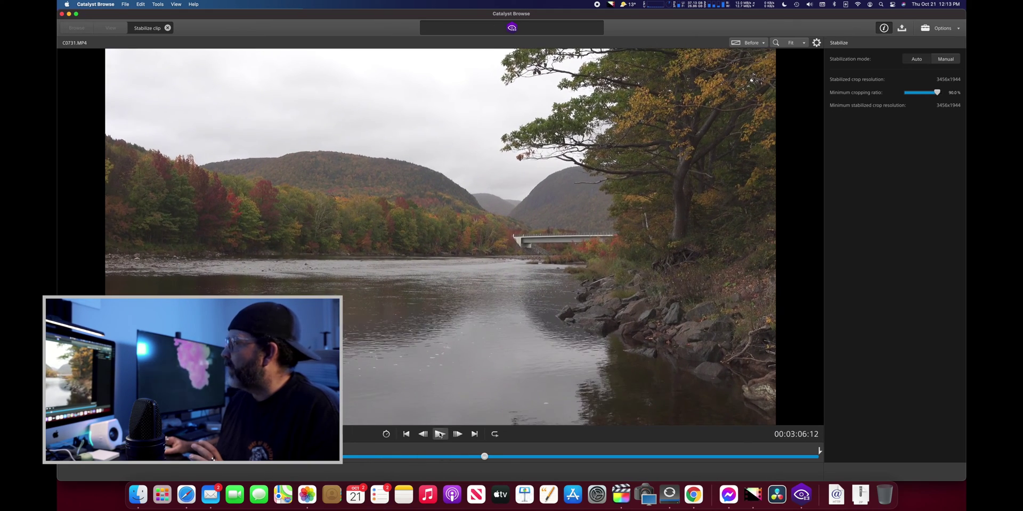
click(482, 458)
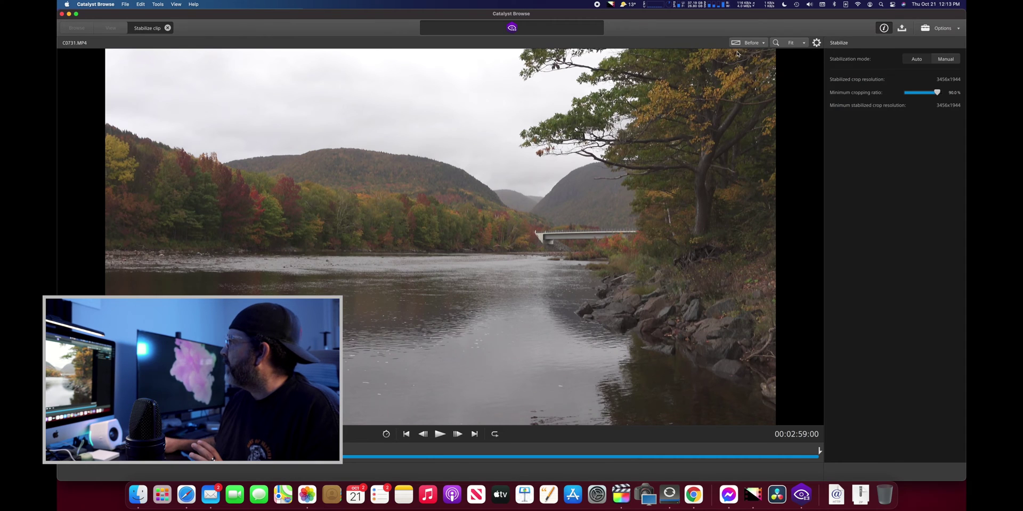
Step: Play the stabilized footage in the After view, then switch stabilization to Manual
click(749, 43)
click(746, 68)
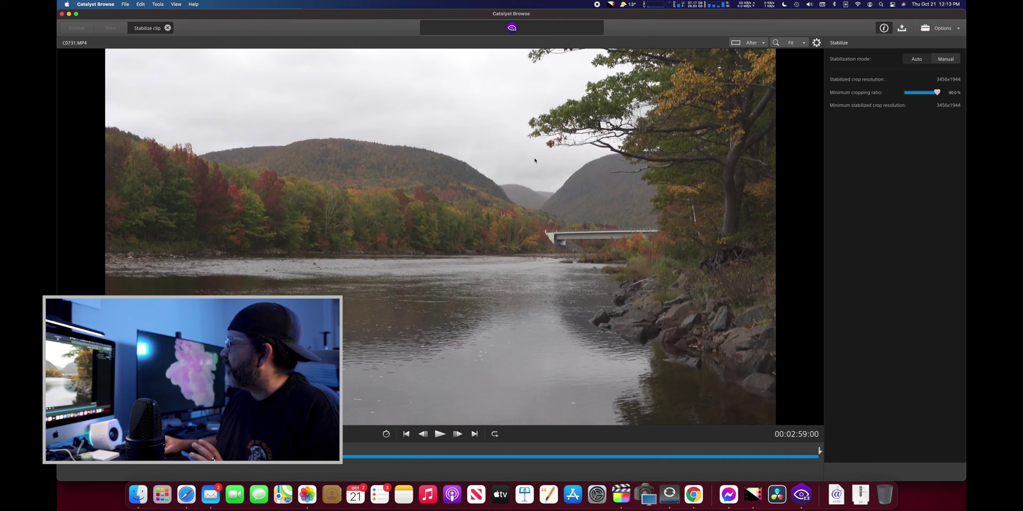
click(440, 434)
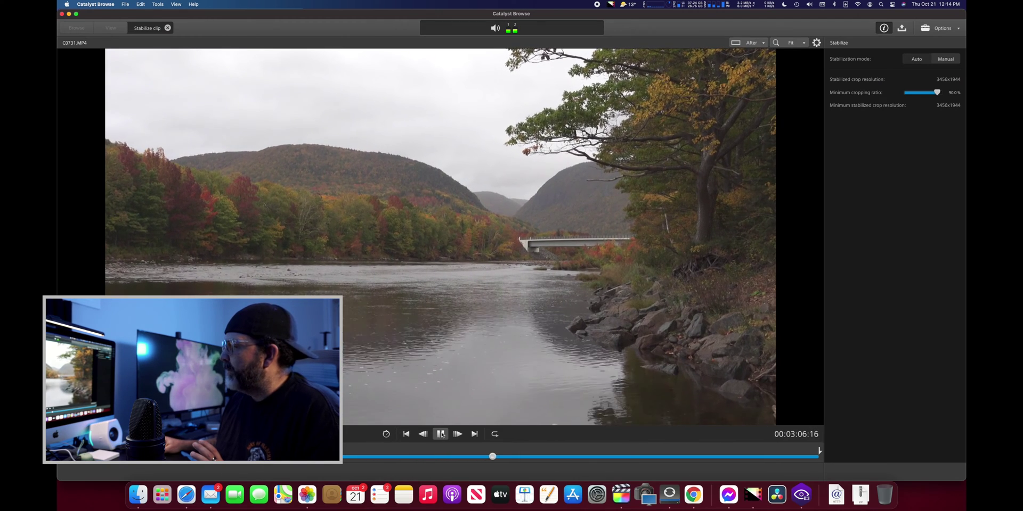
click(441, 434)
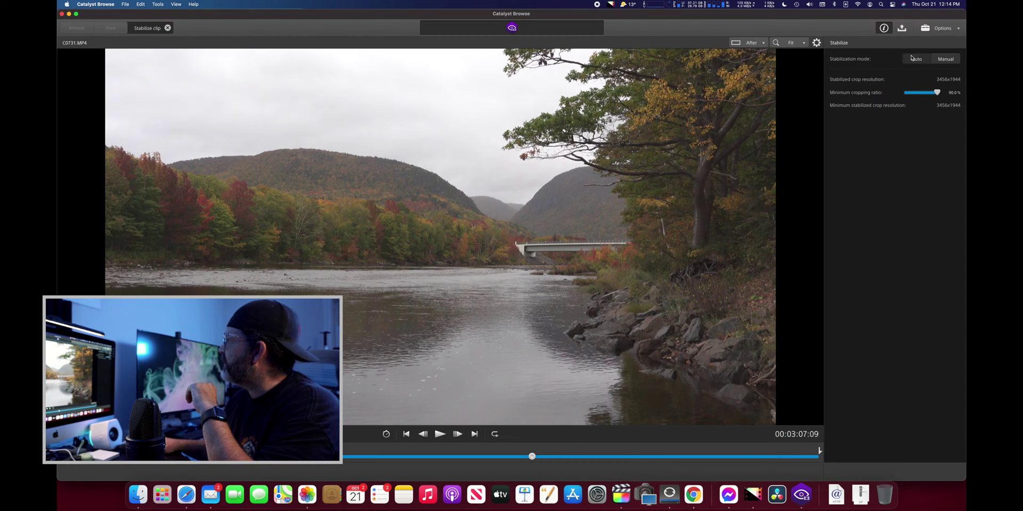
click(947, 59)
mouse_move(938, 93)
mouse_down()
mouse_move(915, 94)
mouse_move(932, 96)
mouse_up()
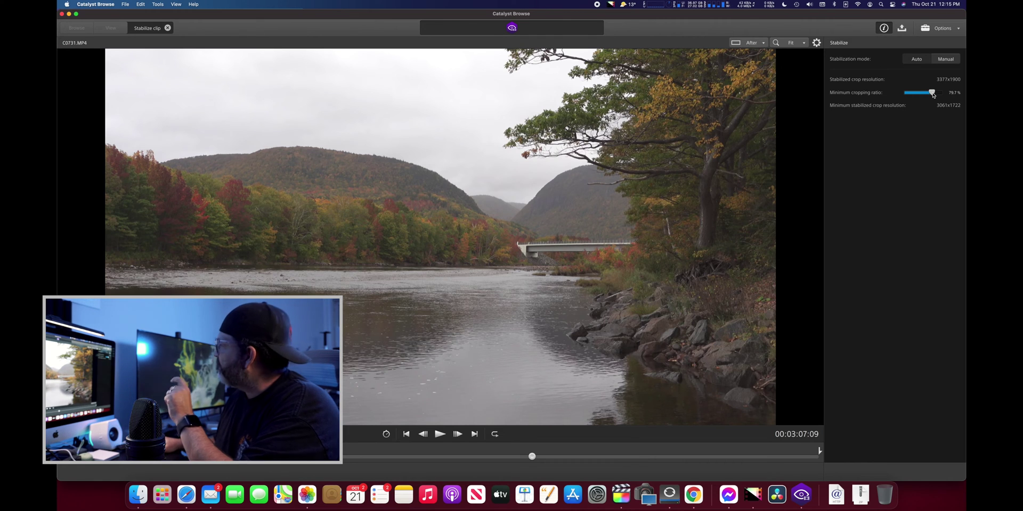
click(952, 94)
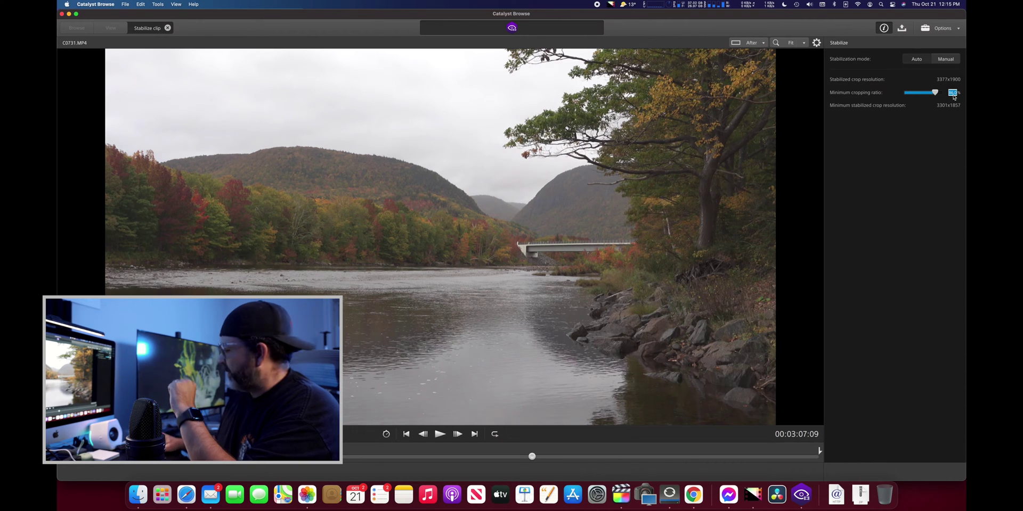
text(90)
key(Return)
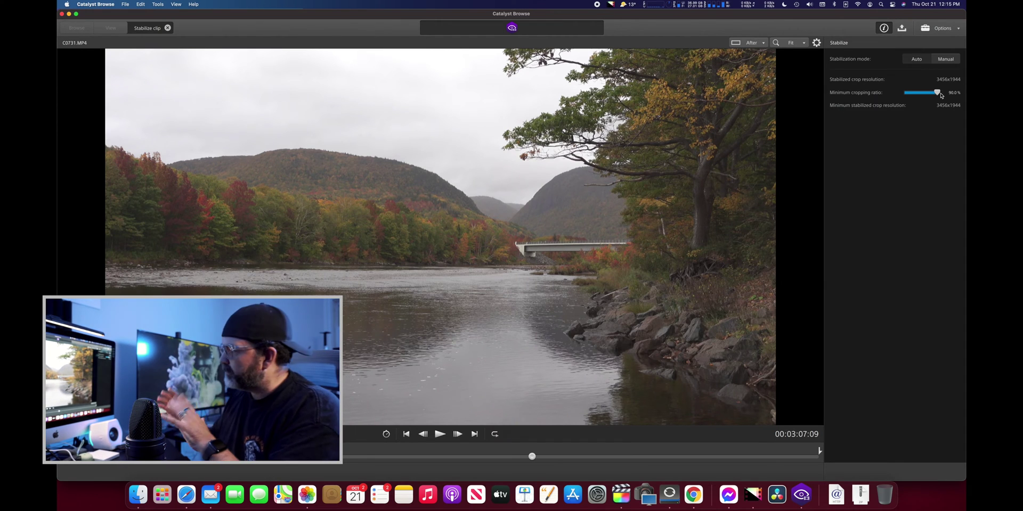
Step: Toggle C0731 between Auto and Manual stabilization, ending in Manual at 90% minimum cropping
click(945, 59)
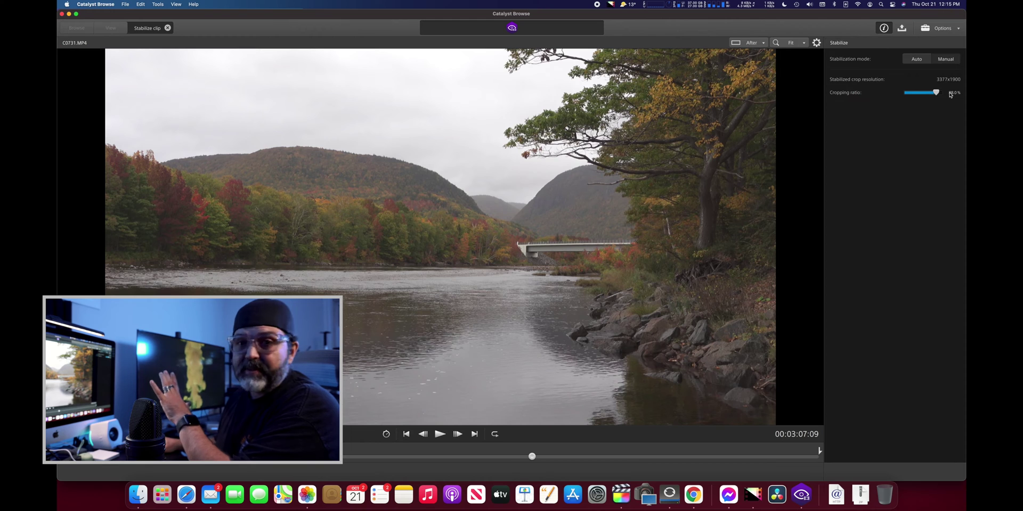
click(946, 58)
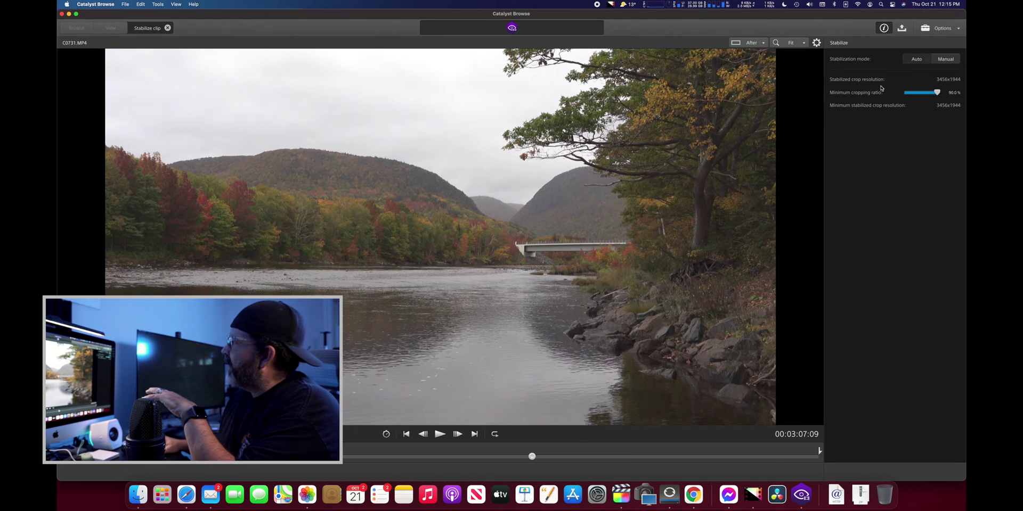
click(946, 59)
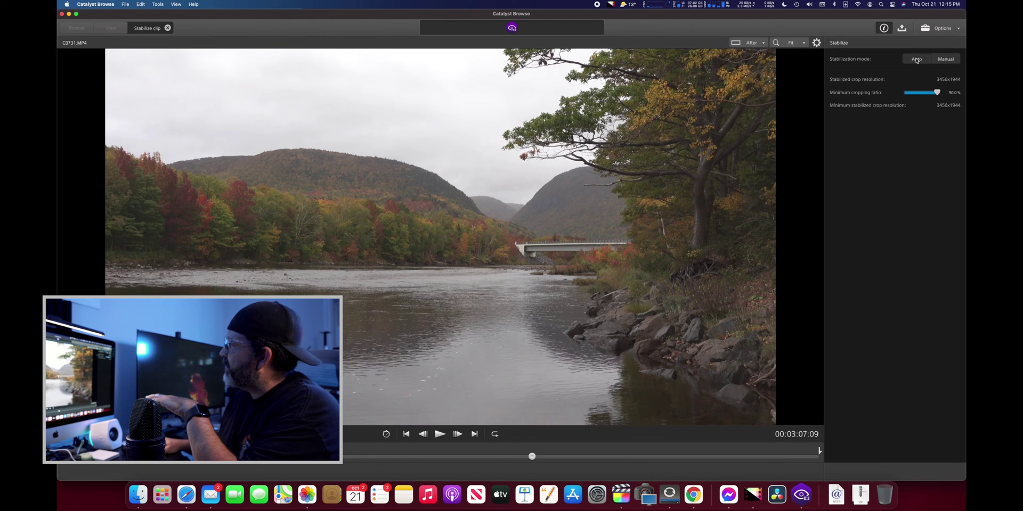
click(946, 59)
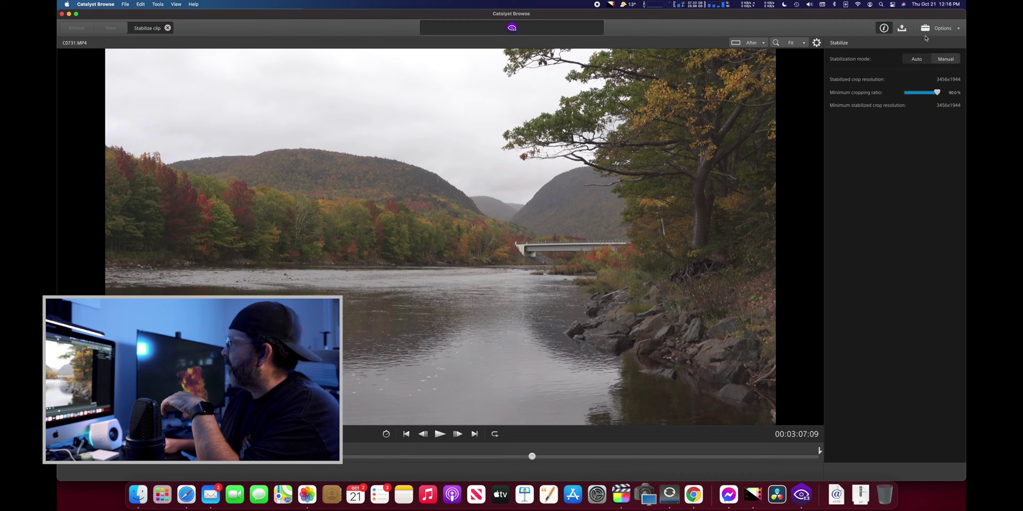
Step: Keep C0731's export at XAVC S 3840x2160 23.976p 100 Mbps with Optimize image quality encoding
click(904, 30)
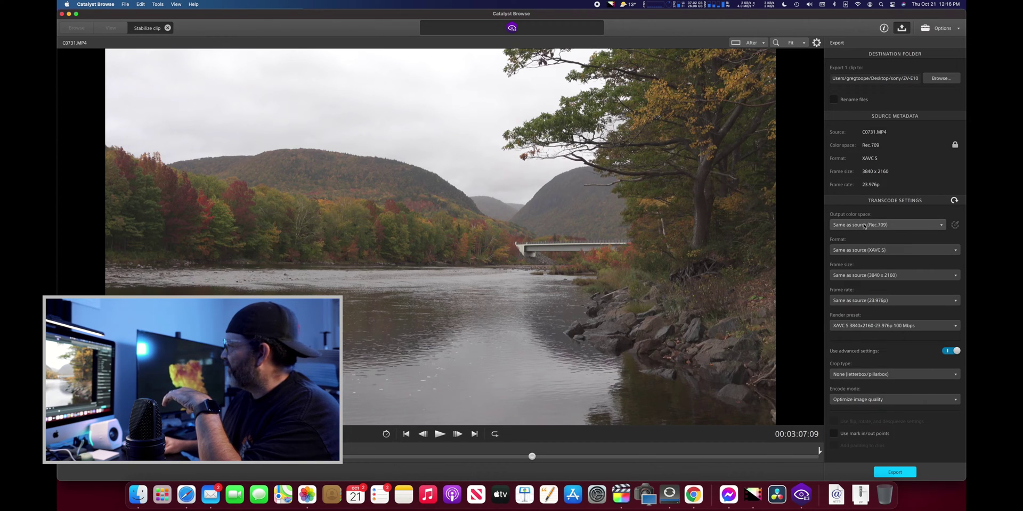
click(856, 326)
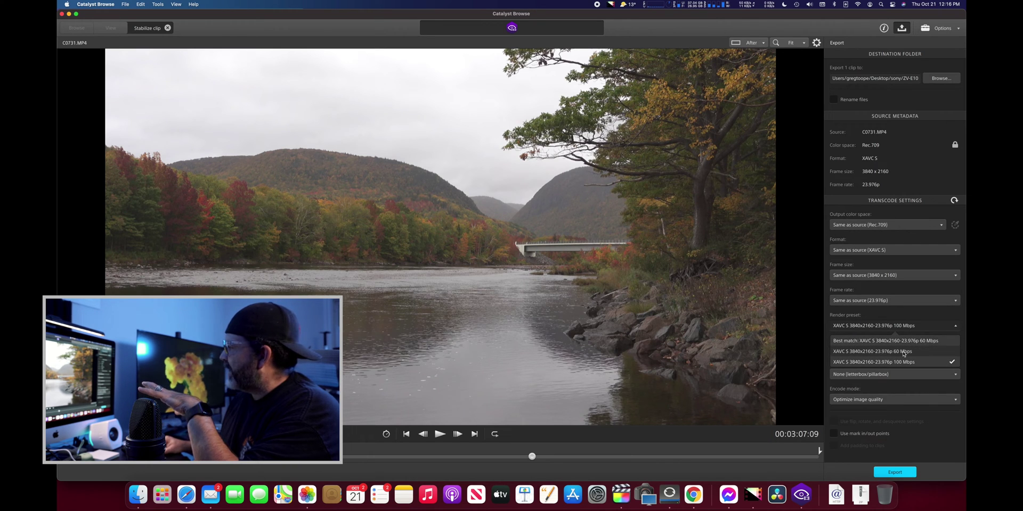
click(904, 326)
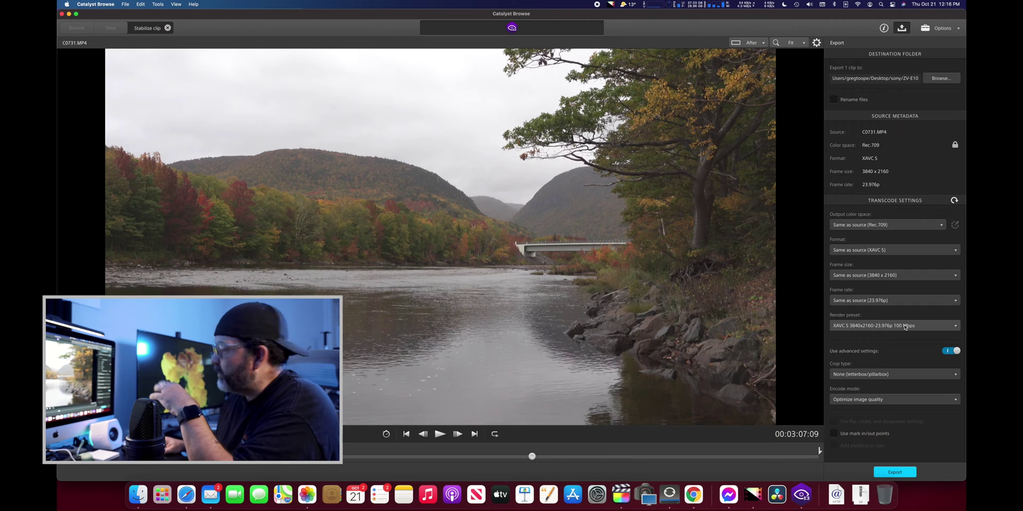
click(871, 401)
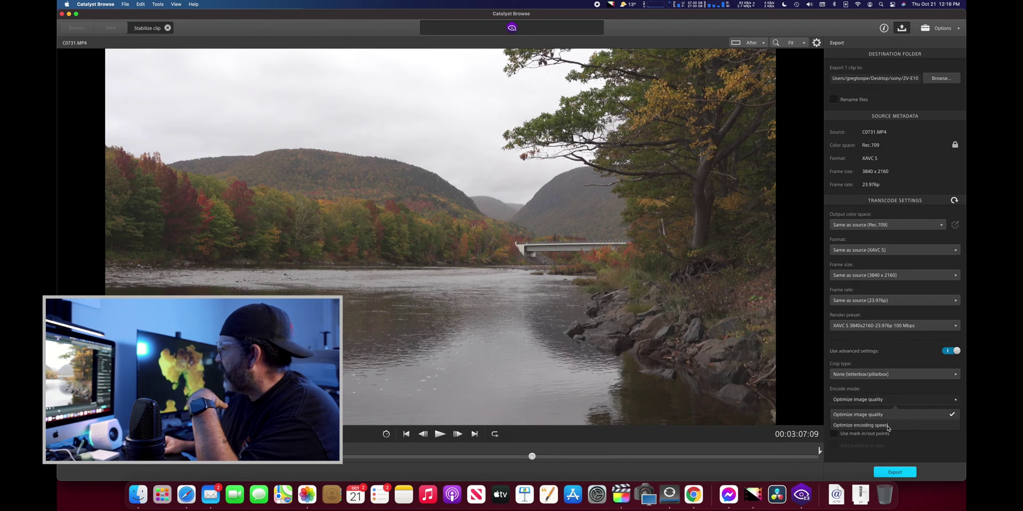
click(896, 392)
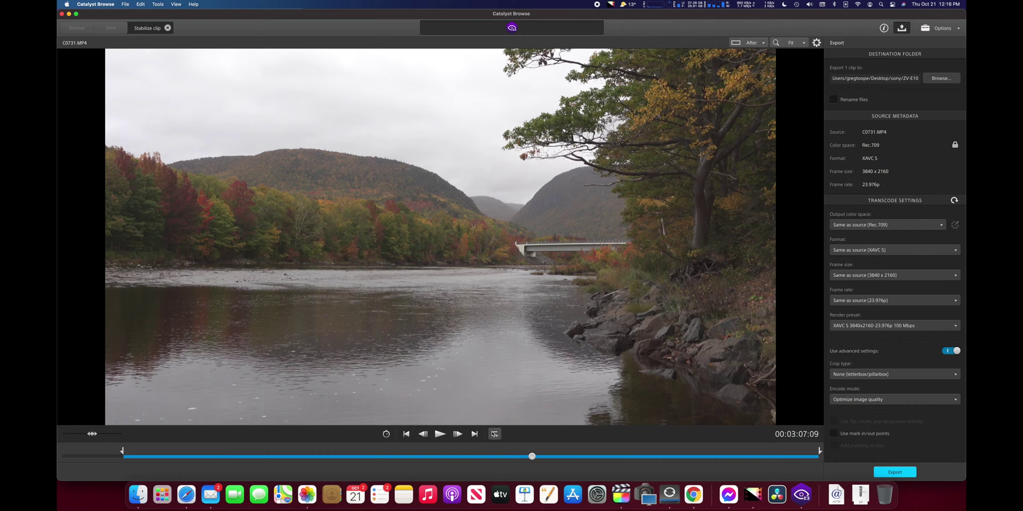
Step: Move C0731's in and out points inward, export only that range, and leave stabilization
drag(143, 452, 160, 452)
drag(817, 454, 635, 458)
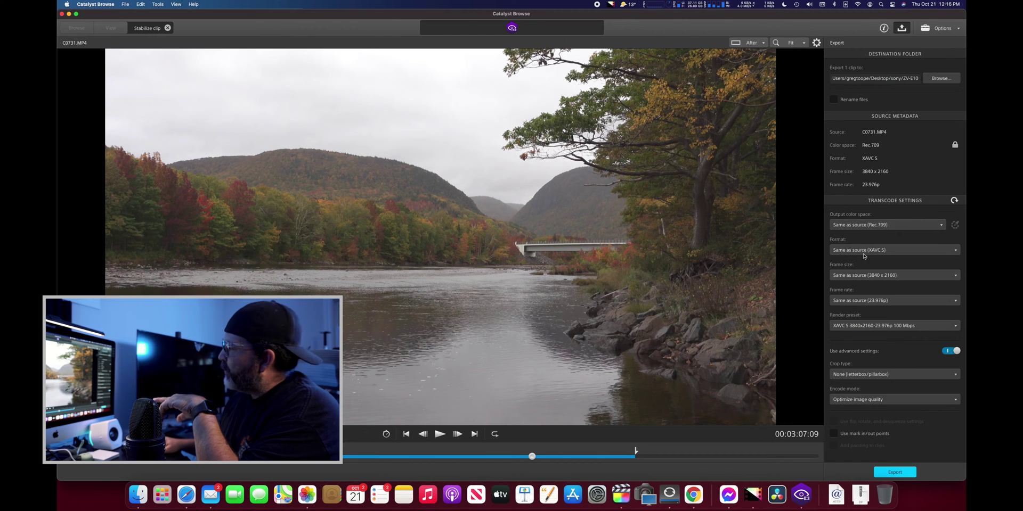
click(834, 433)
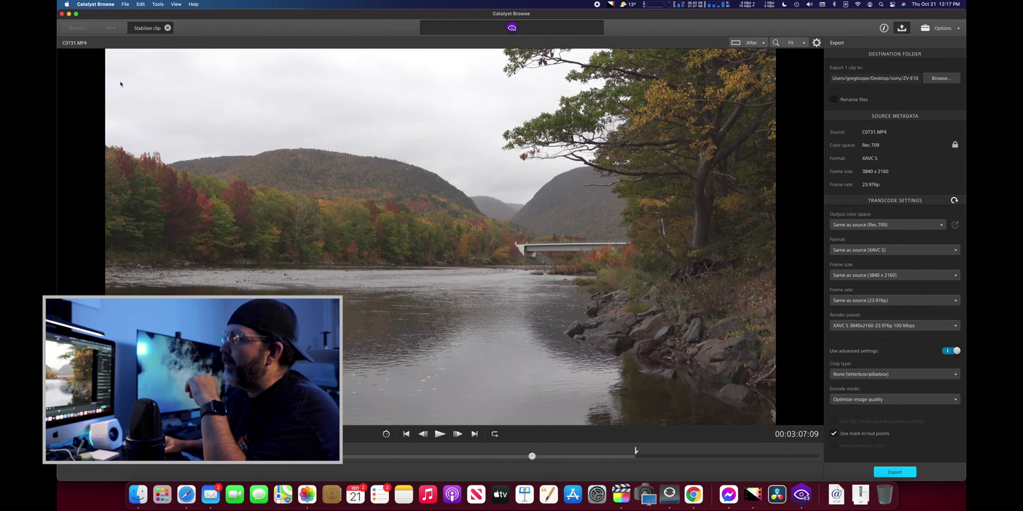
click(167, 28)
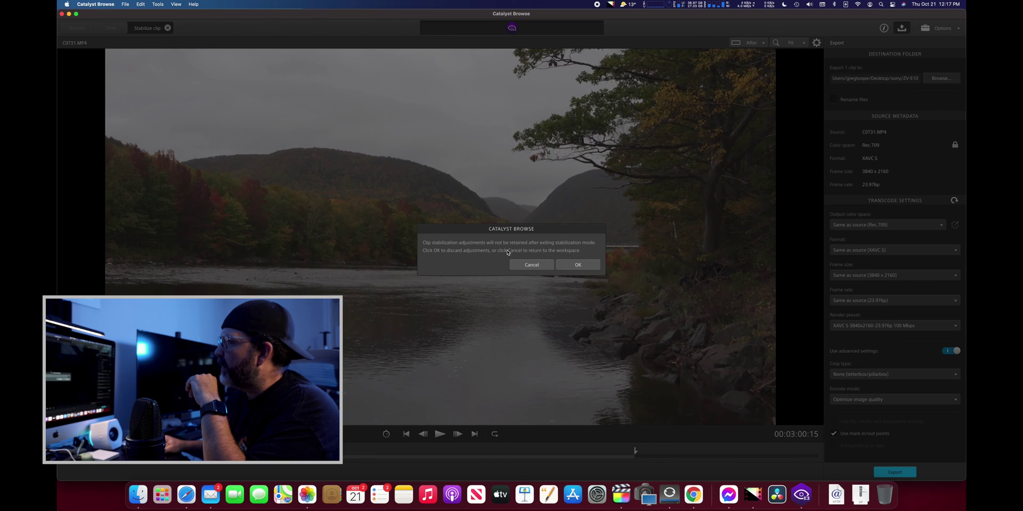
Step: Discard C0731's adjustments, preview C0730 stabilized, then close its Stabilize clip tab
click(578, 265)
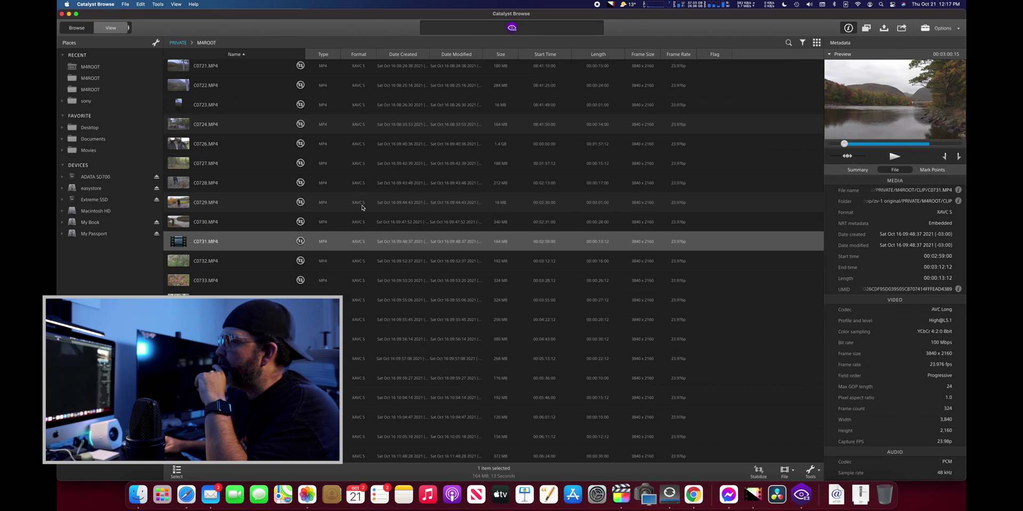
click(211, 224)
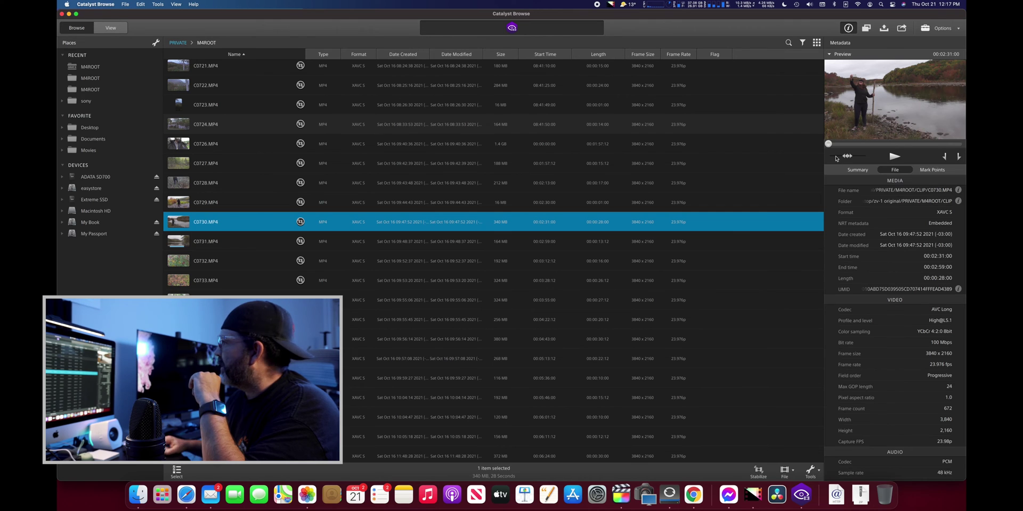
click(759, 470)
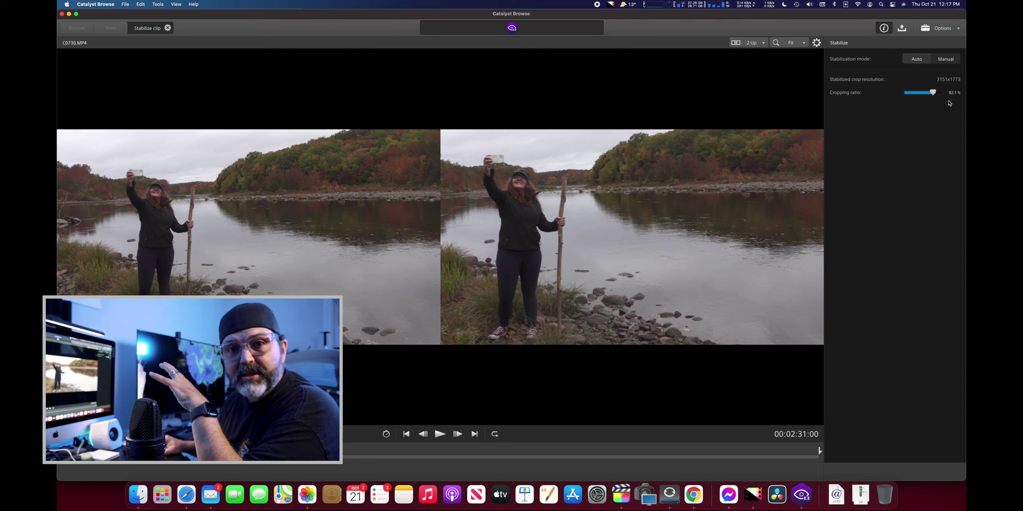
click(167, 28)
Step: Return to the clip list, open C0759.MP4 for stabilization and set it to Auto mode
click(579, 265)
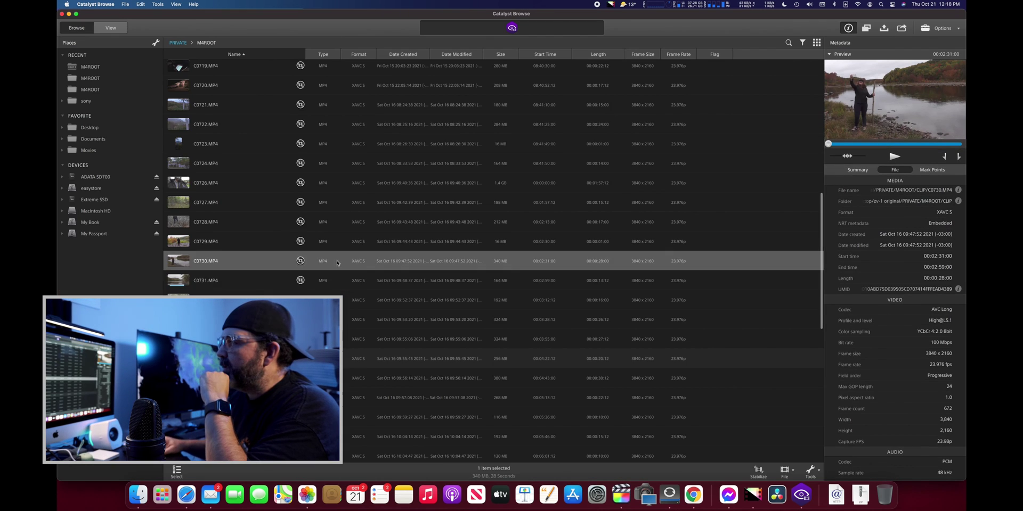
scroll(337, 263, down, 10)
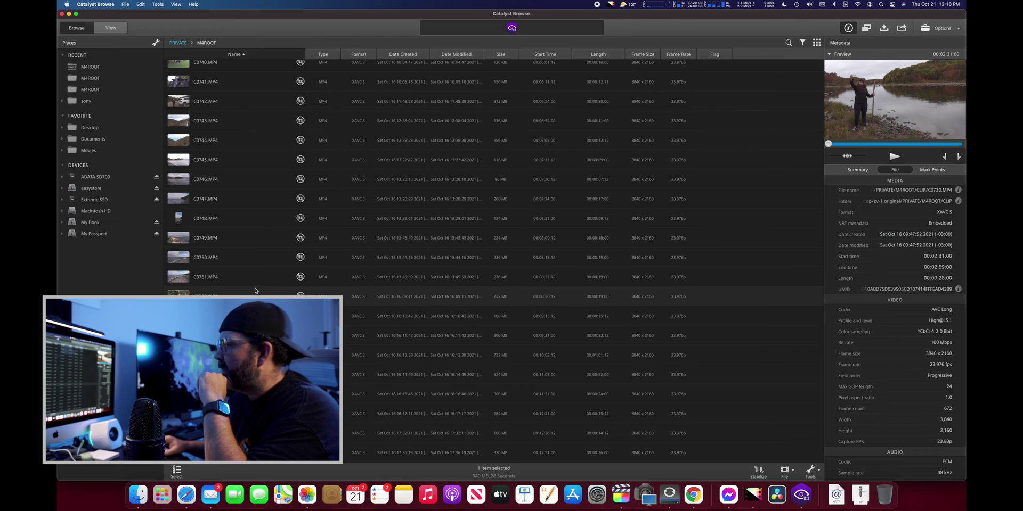
click(256, 434)
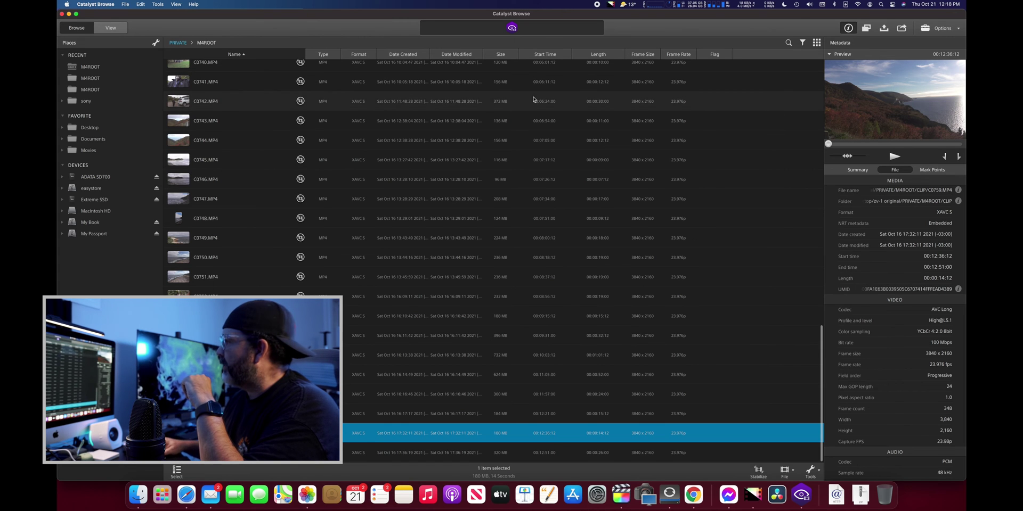
click(758, 471)
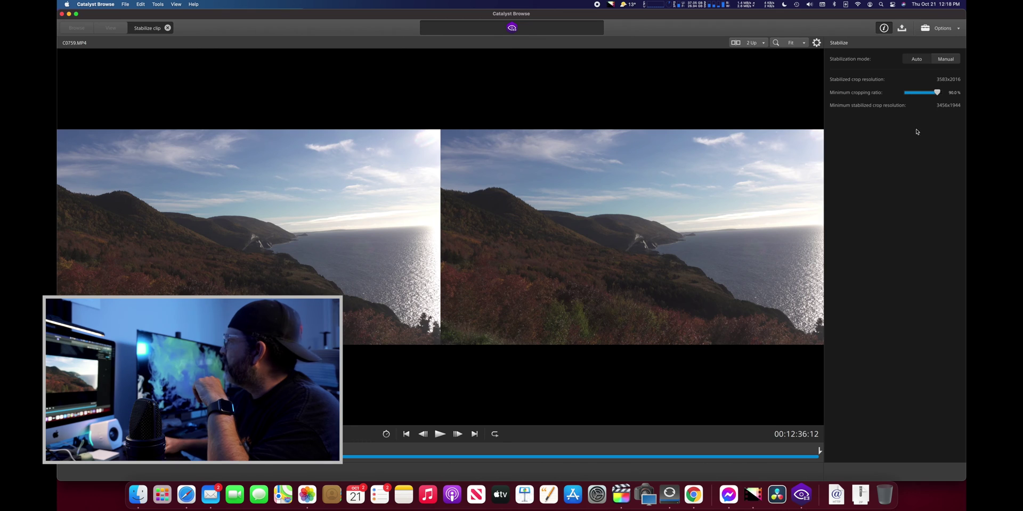
click(946, 60)
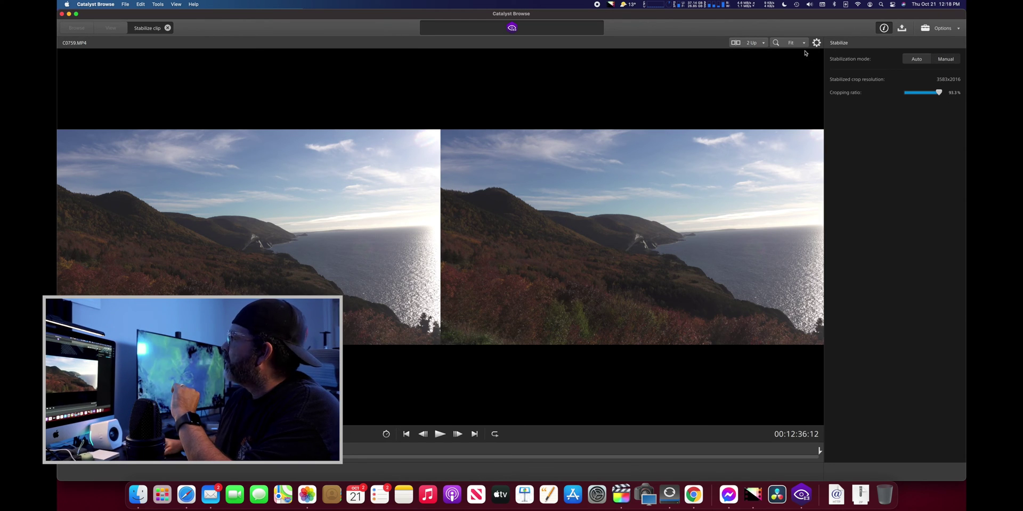
Step: Export the whole stabilized C0759.MP4 without in/out marks and confirm the render
click(902, 29)
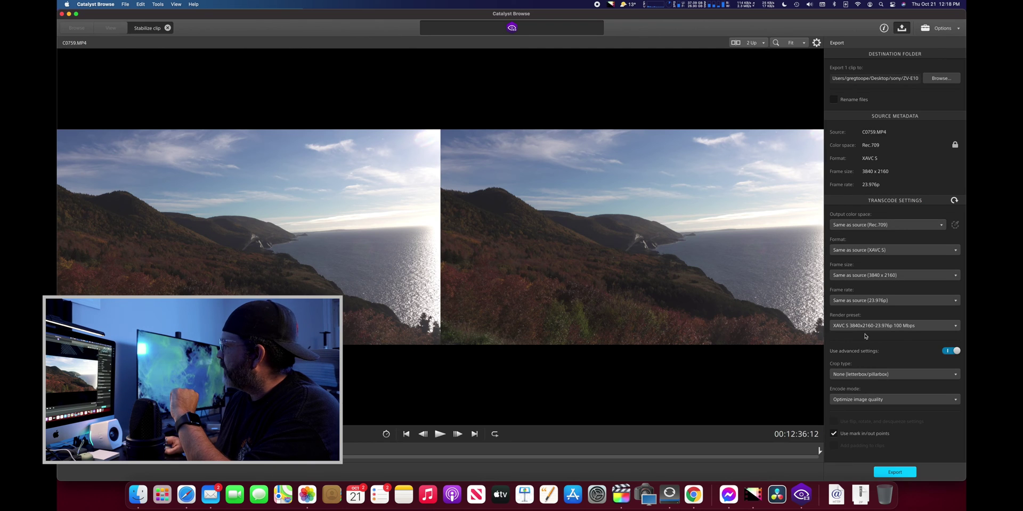
scroll(865, 336, down, 1)
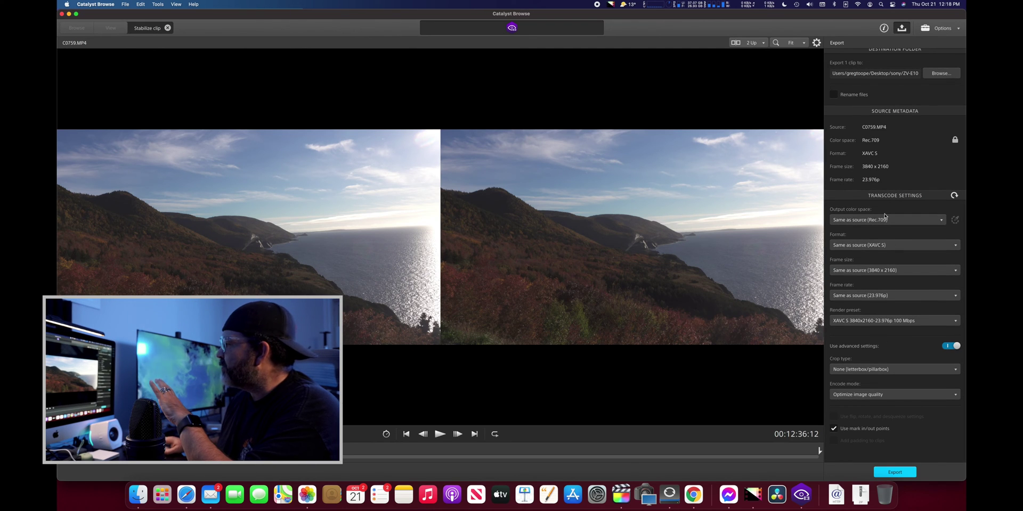
click(834, 429)
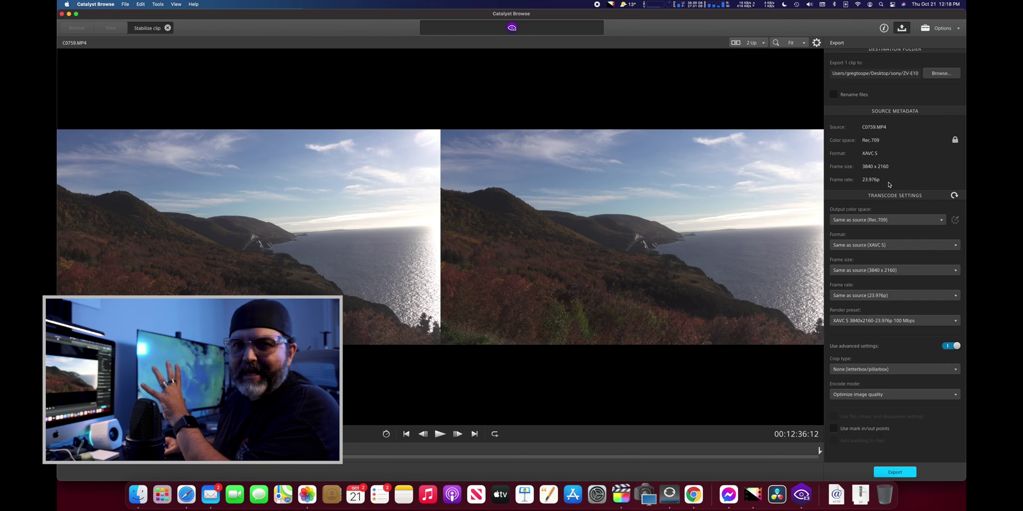
click(899, 472)
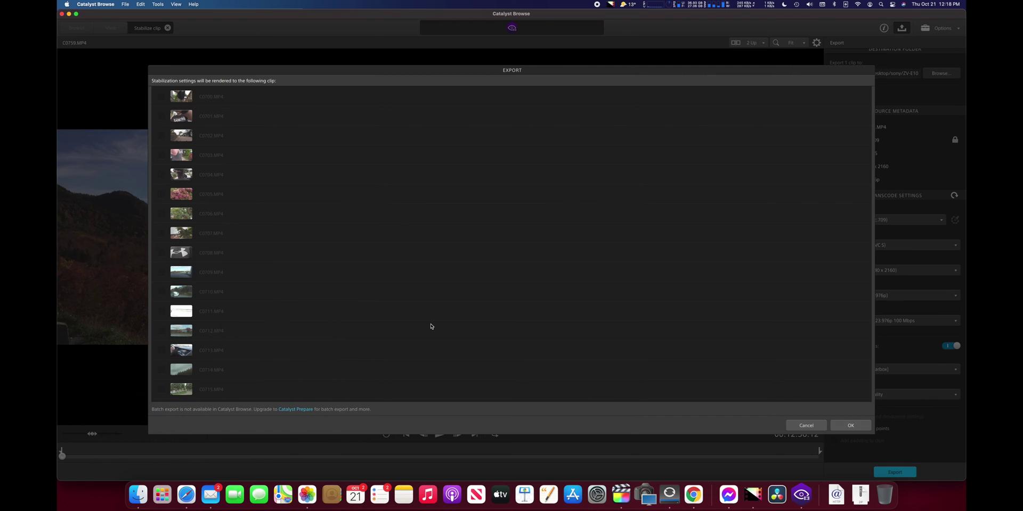
scroll(431, 326, down, 20)
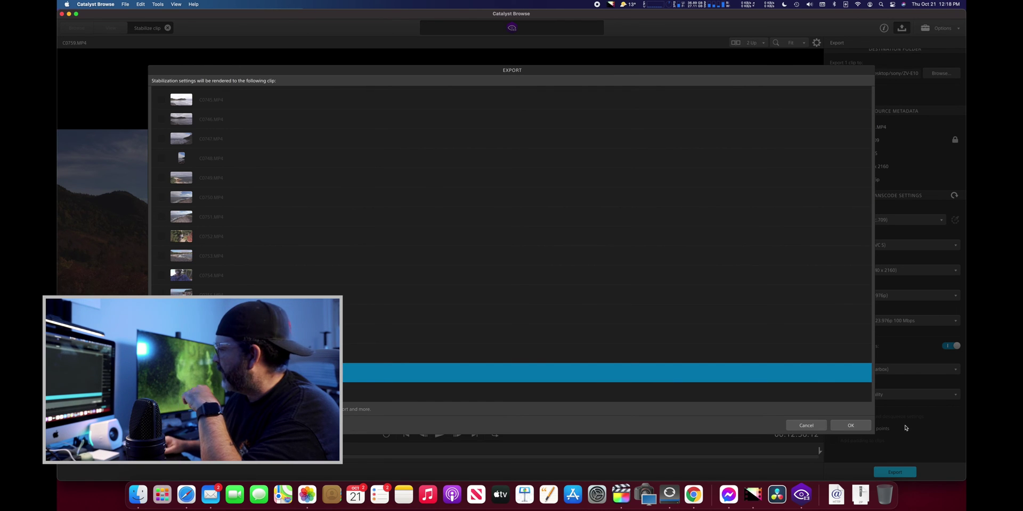
click(851, 426)
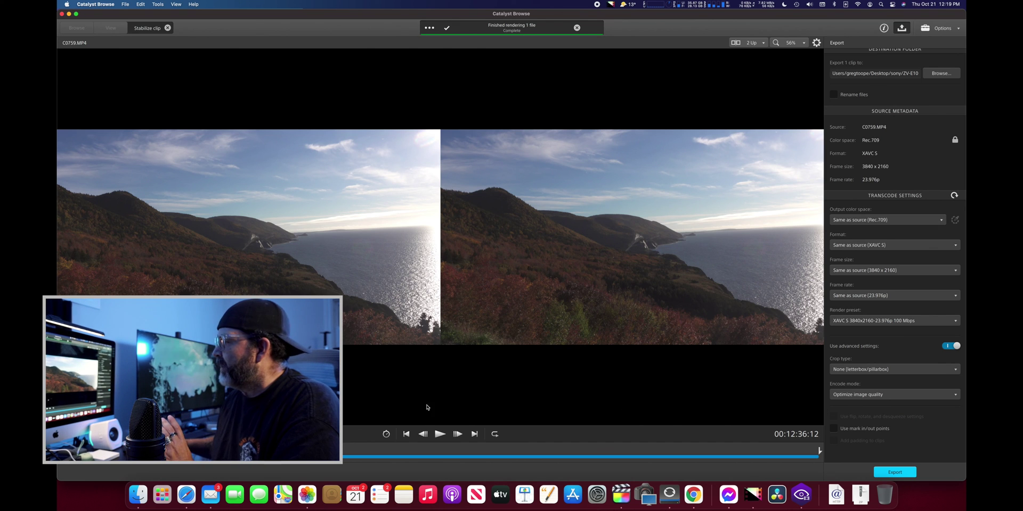
Step: Play the 2-up before/after view of C0759 and pause it at 00:12:50:00
click(440, 435)
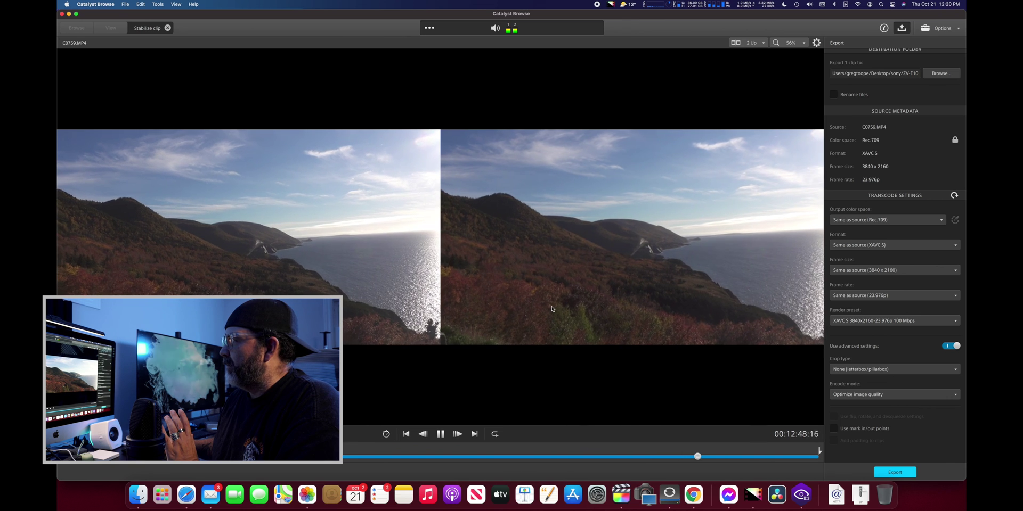
click(439, 434)
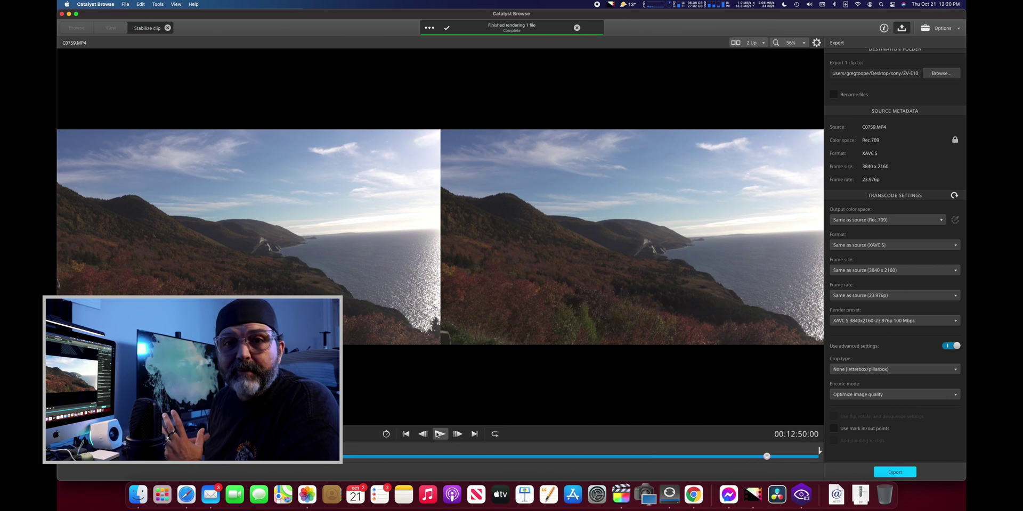